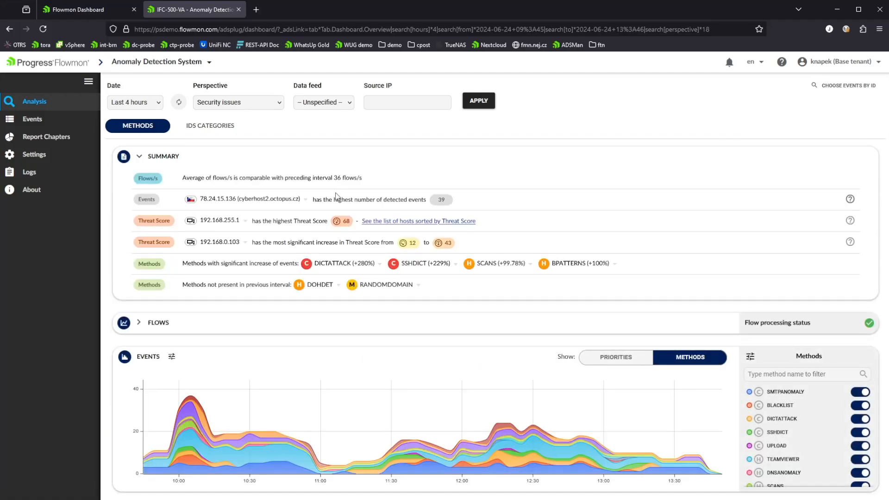
Step: Expand the SMTPANOMALY events in the priority list and show the details for source 192.168.0.73
scroll(337, 195, "down", 5)
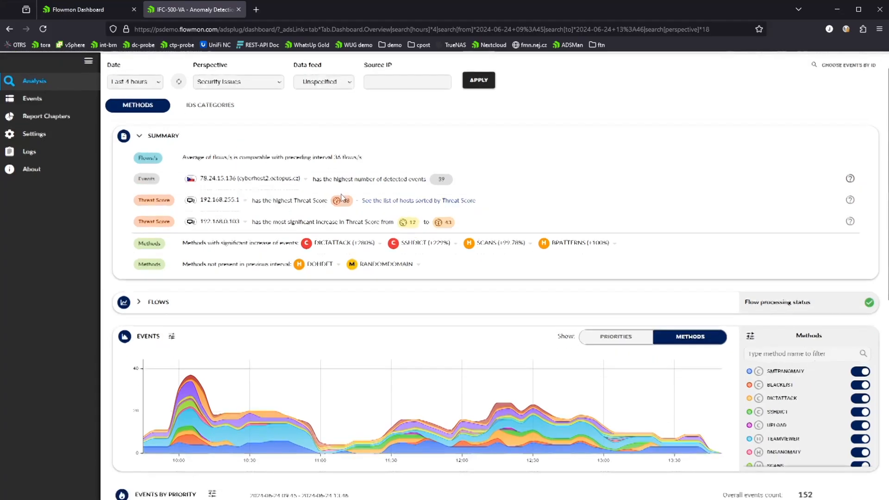
left_click(172, 304)
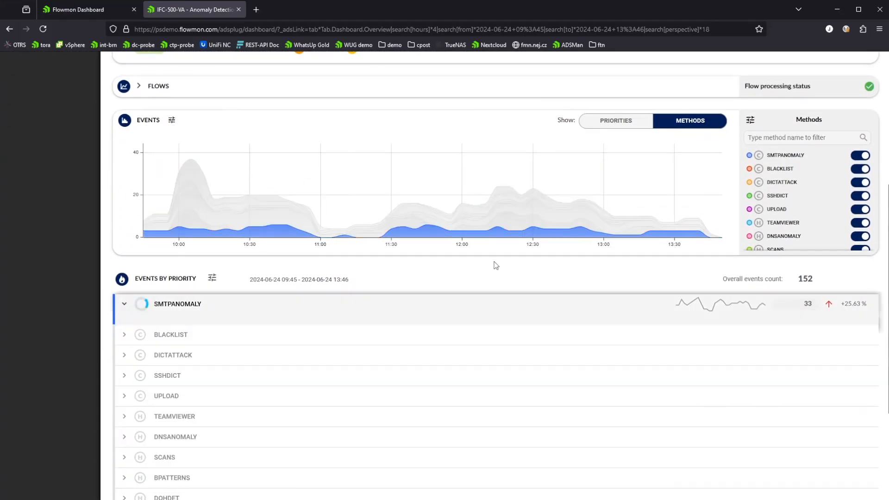
scroll(297, 300, "down", 3)
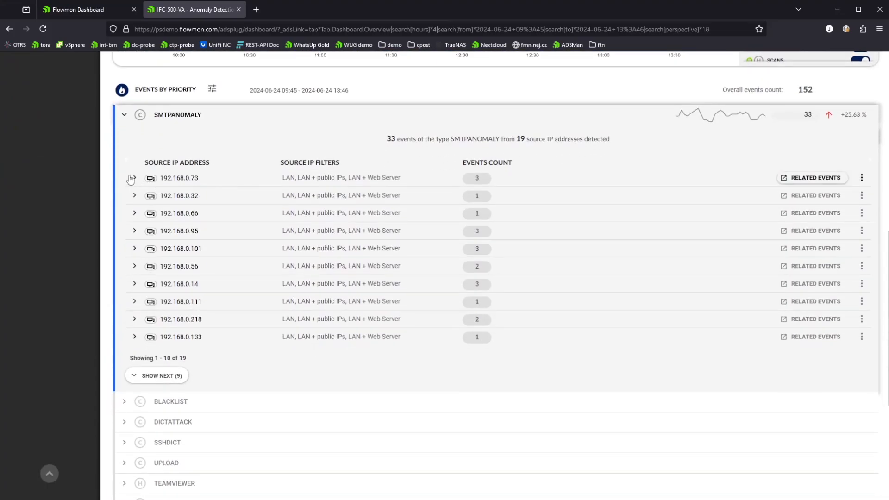
left_click(133, 178)
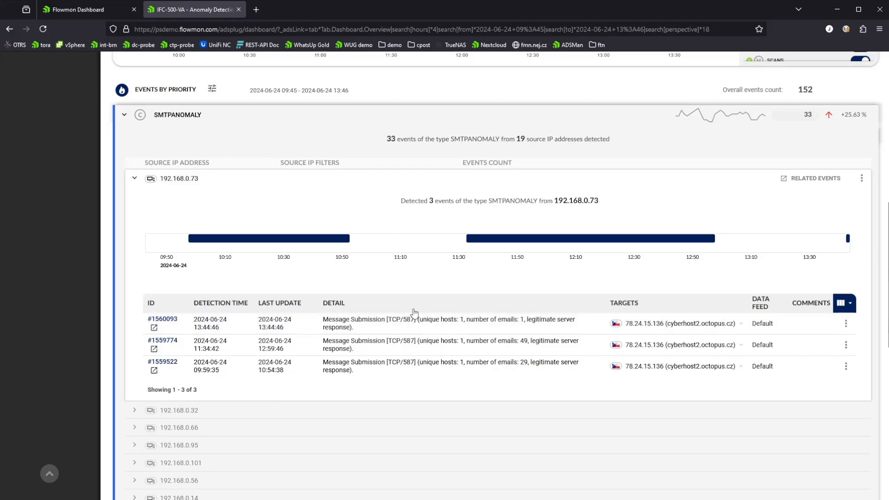
Step: Open the ADS settings in a new browser tab and list the second page of detection methods with the inactive ones hidden
scroll(333, 293, "up", 10)
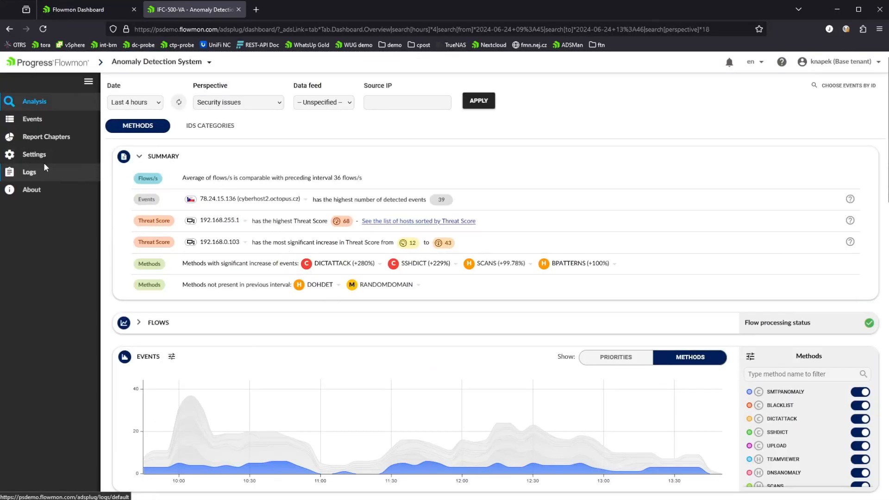
middle_click(43, 161)
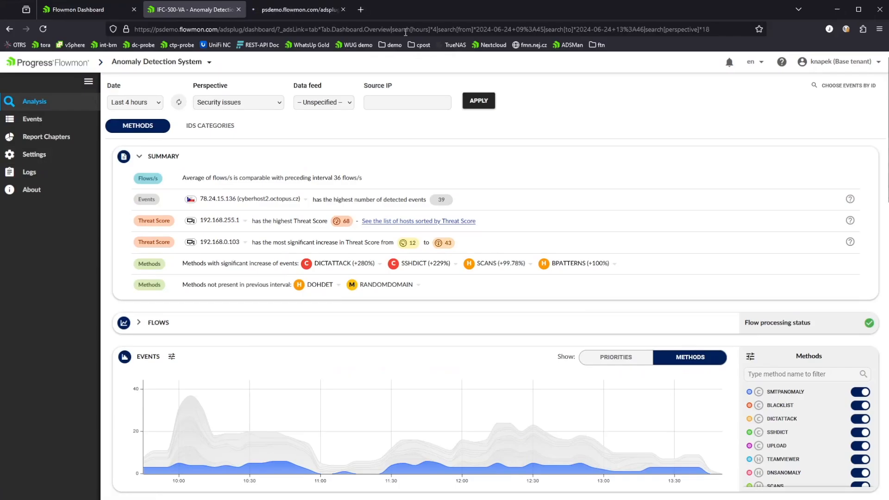
left_click(292, 9)
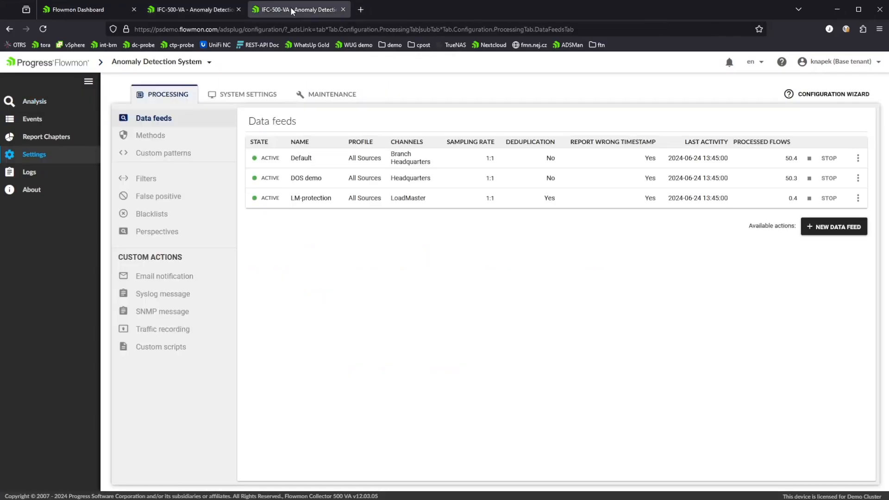
left_click(149, 136)
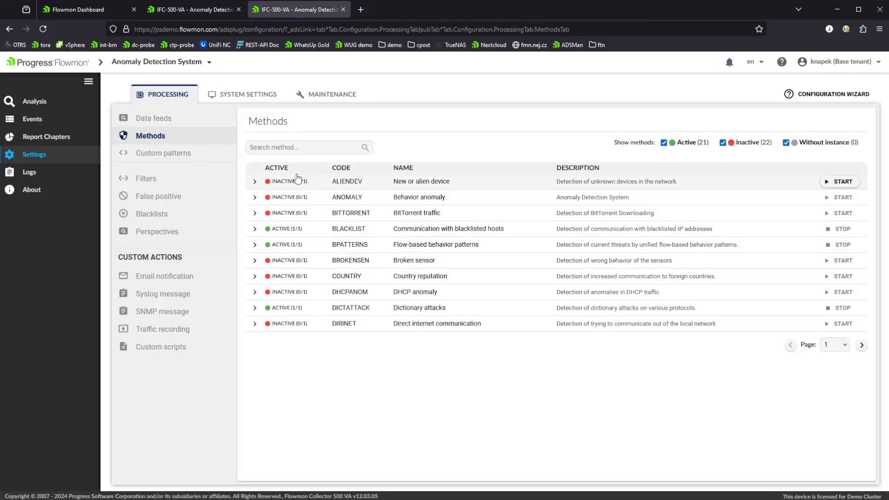
left_click(723, 142)
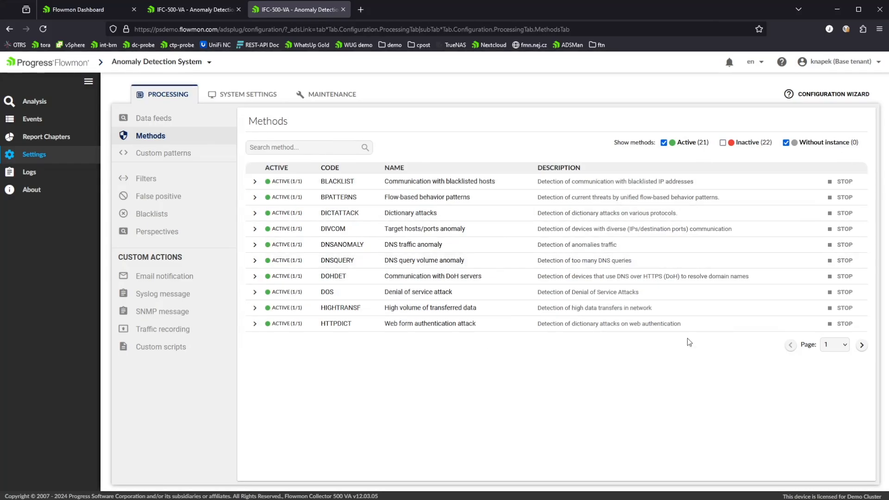
left_click(862, 346)
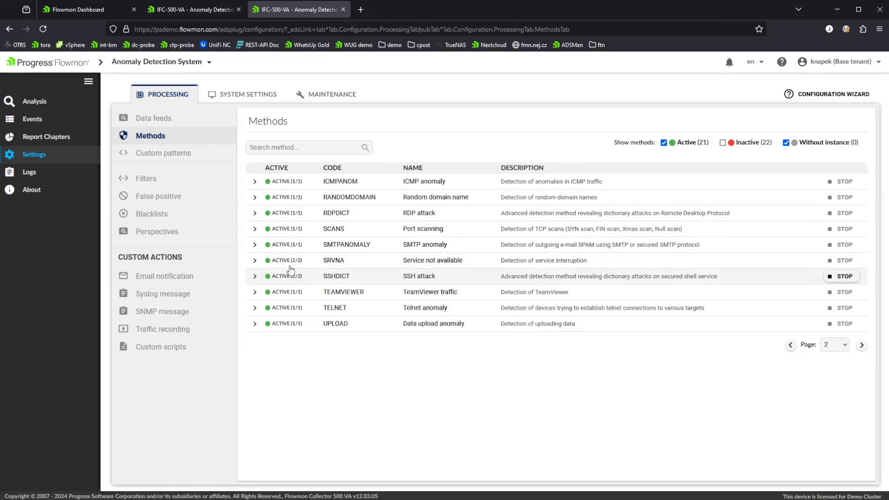
Step: Open the Default instance of the SMTPANOMALY method for editing and show its parameters
left_click(254, 245)
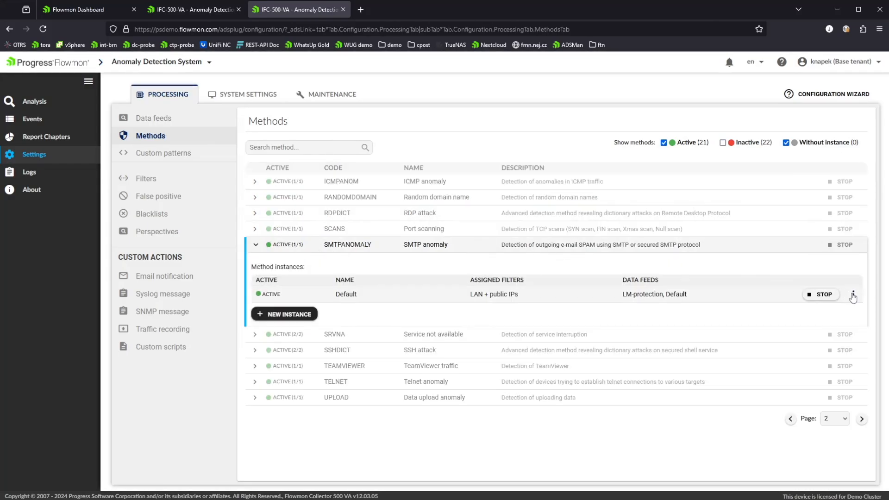
left_click(853, 294)
left_click(801, 345)
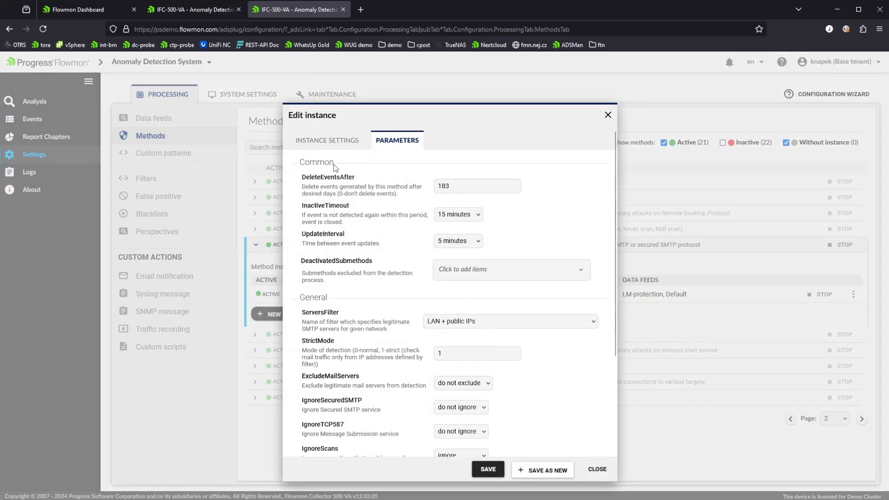
Step: Return to the analysis dashboard and check which filters contain the latest event's target IP 78.24.15.136
left_click(154, 12)
scroll(640, 246, "down", 5)
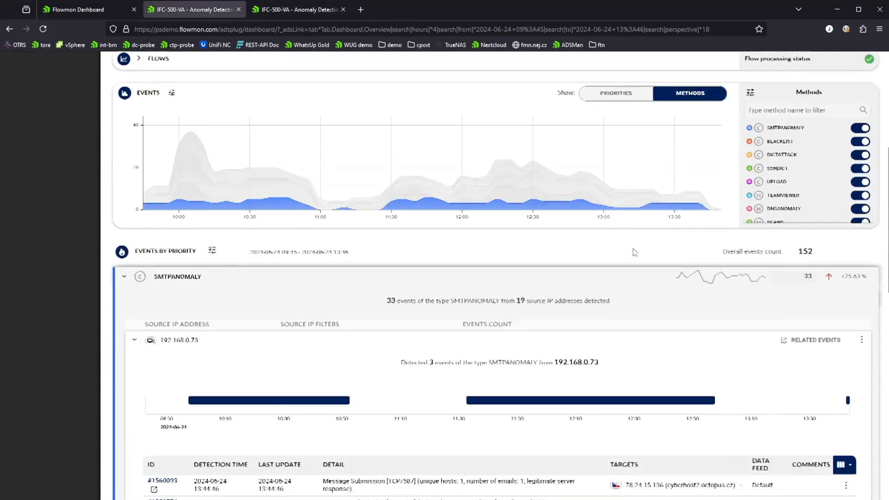
left_click(742, 465)
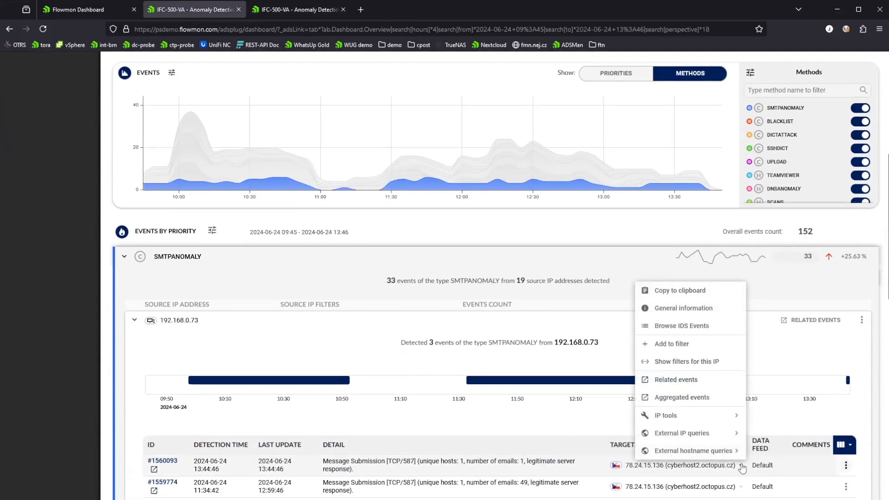
left_click(690, 362)
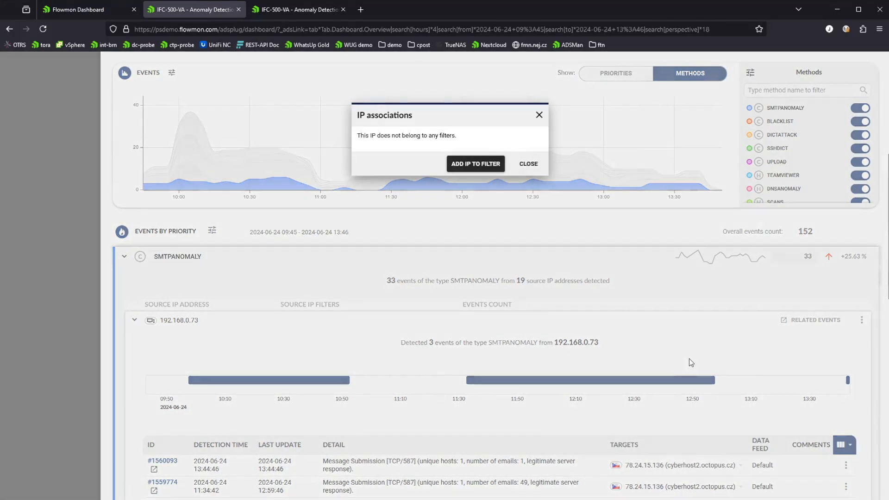
Step: Go back to the SMTPANOMALY instance settings and review its General and SpammingClient parameters
left_click(290, 6)
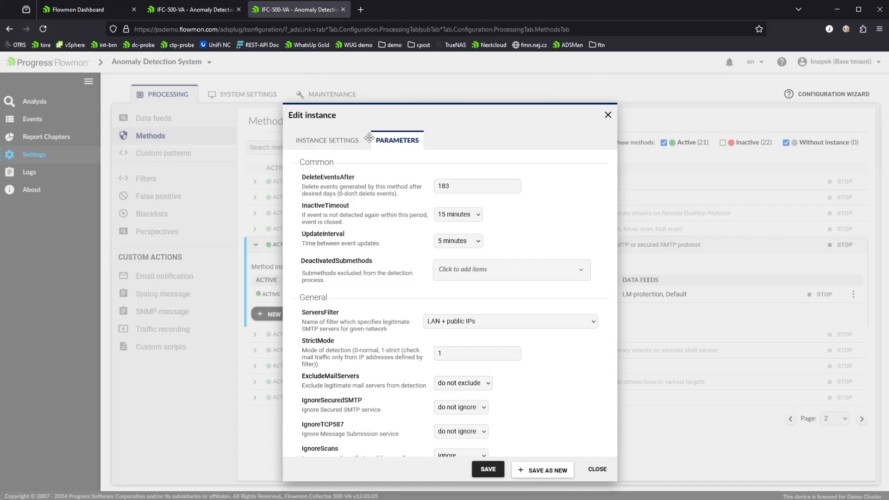
scroll(561, 328, "down", 2)
scroll(561, 329, "down", 2)
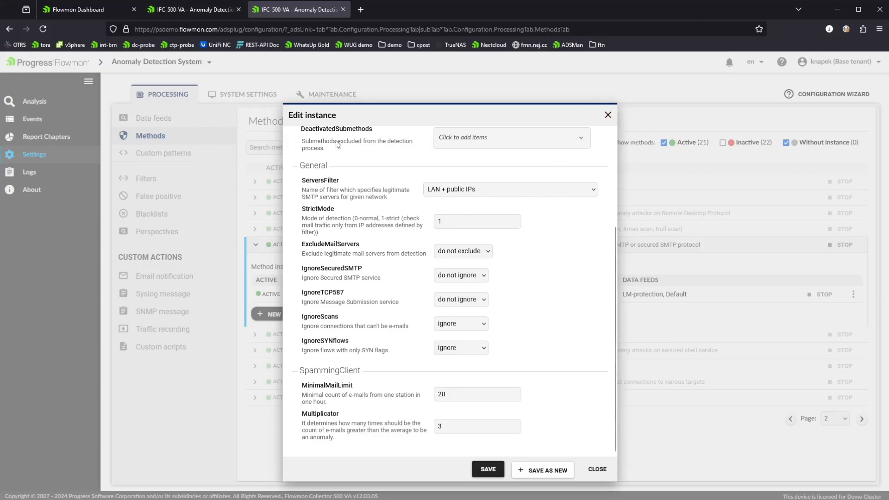
Step: Try out assigning target IP 78.24.15.136 to the LAN + public IPs filter on the dashboard, and close the dialogs without saving
left_click(185, 11)
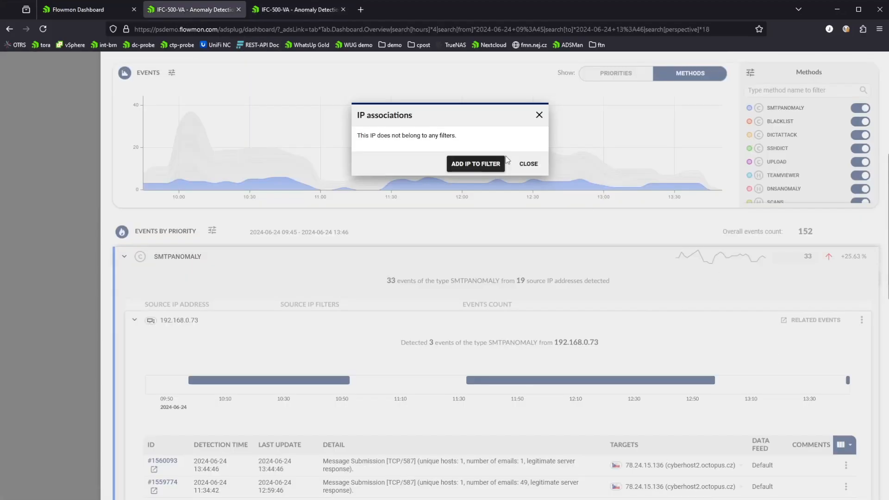
left_click(490, 173)
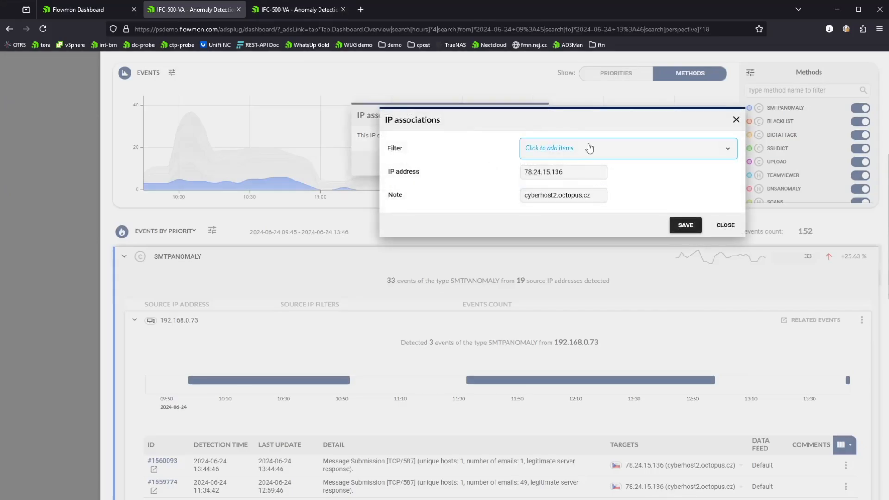
left_click(590, 147)
scroll(581, 259, "down", 2)
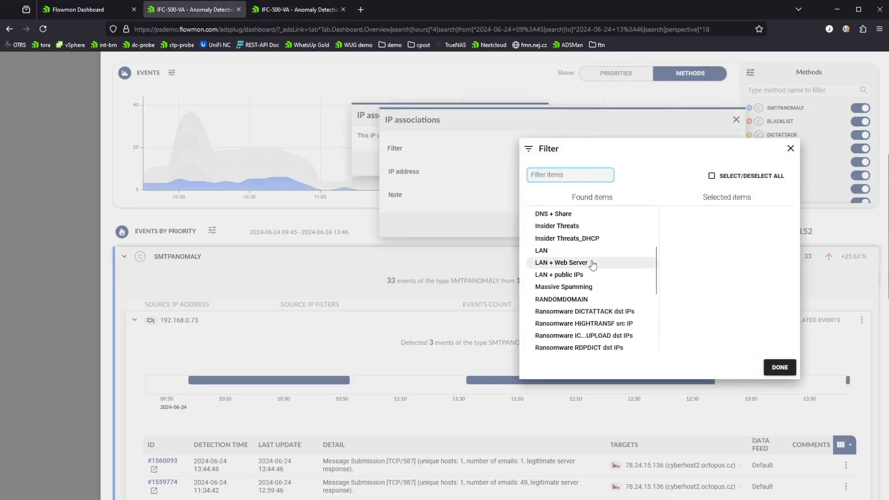
left_click(575, 262)
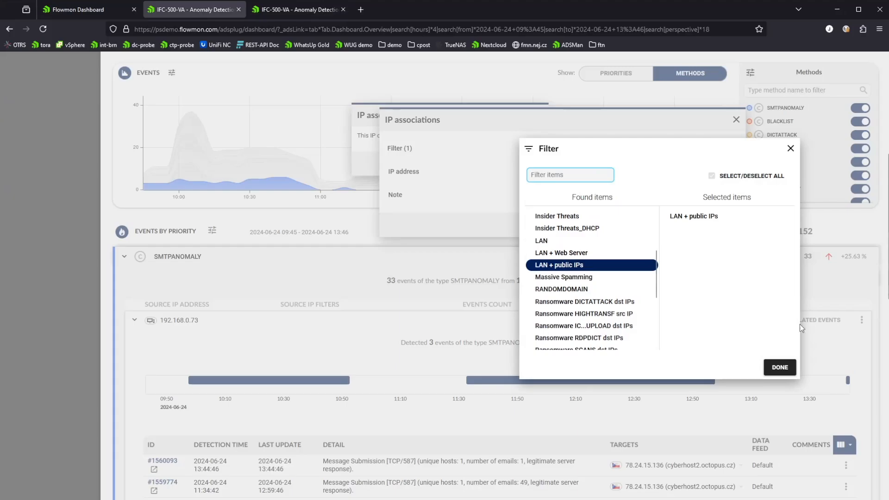
left_click(790, 148)
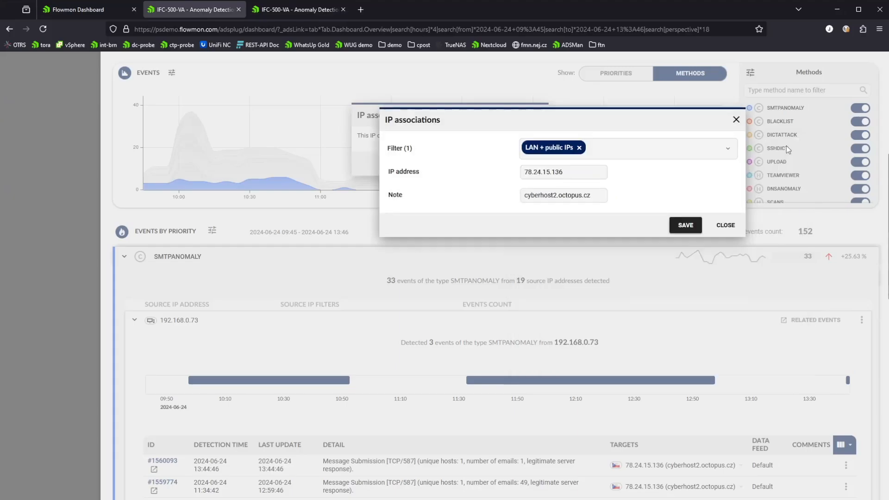
left_click(725, 225)
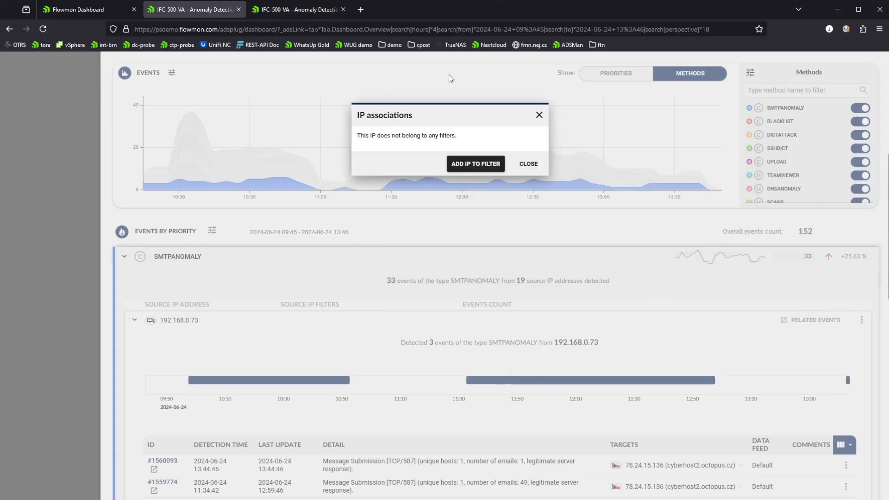
left_click(525, 166)
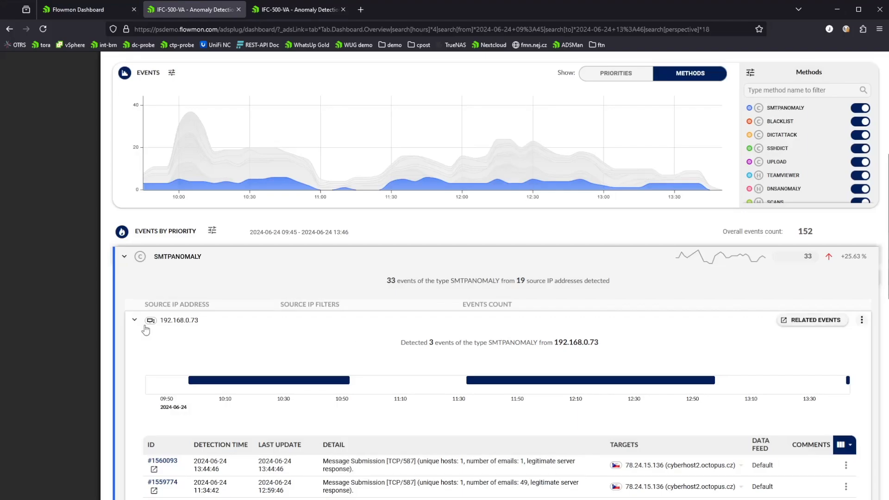
Step: Start a false positive rule from the latest 192.168.0.73 event, covering all data feeds, with description "This is legitimate communication to SMTP of XYZ."
scroll(200, 333, "down", 4)
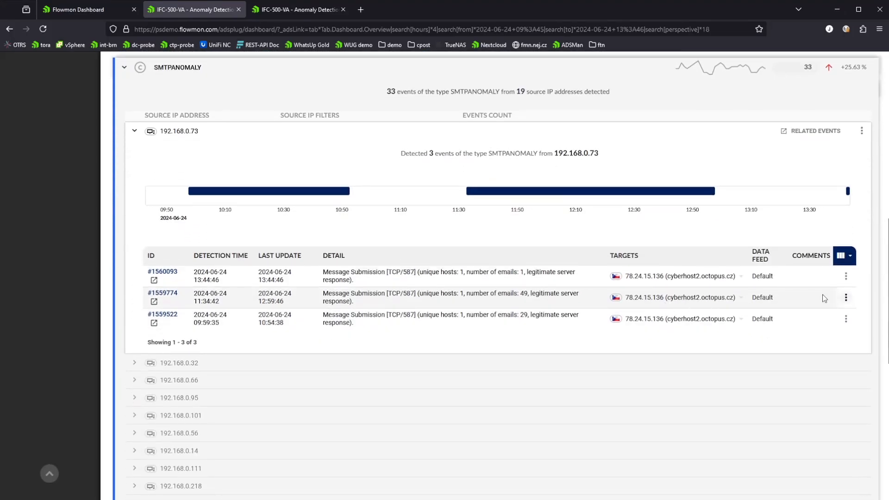
left_click(847, 277)
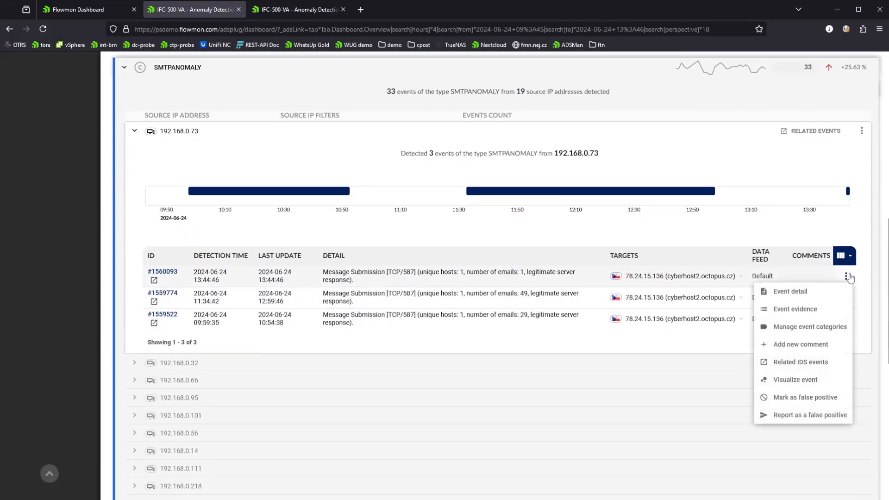
left_click(815, 398)
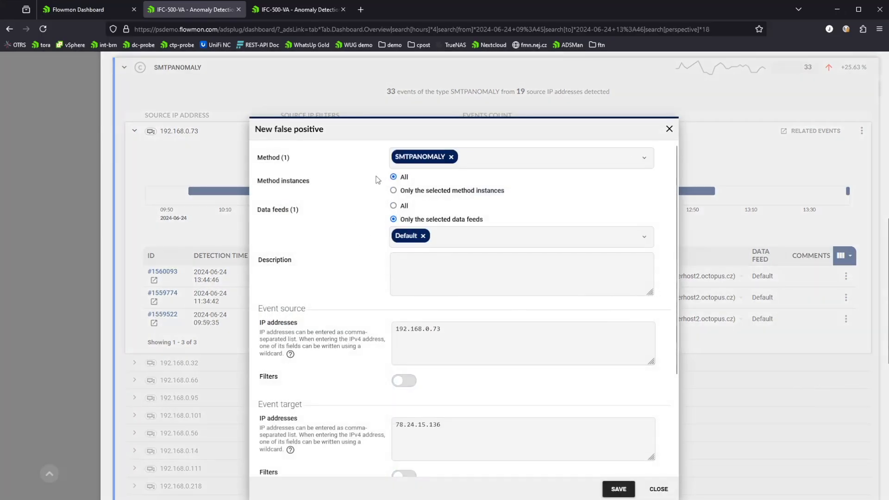
left_click(393, 206)
left_click(407, 245)
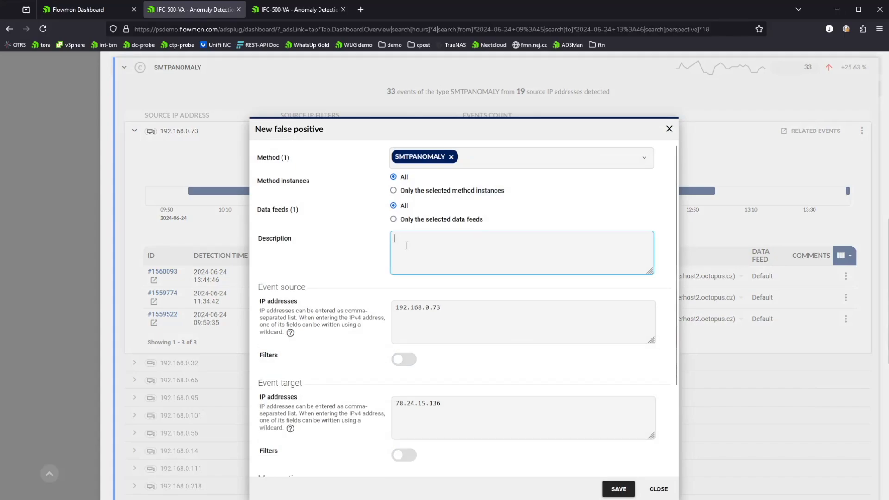
type("Th")
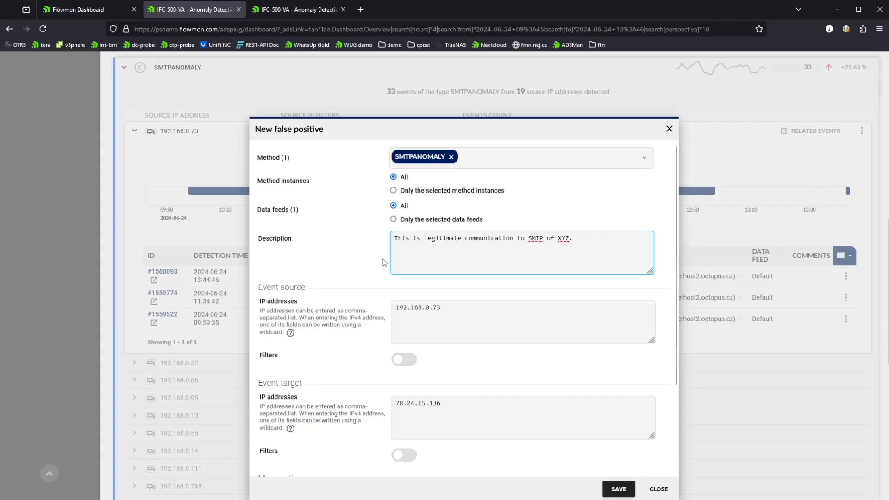
Step: Try out the event source filters and the advanced filtering parameters of the false positive rule, turning both off again
left_click(409, 363)
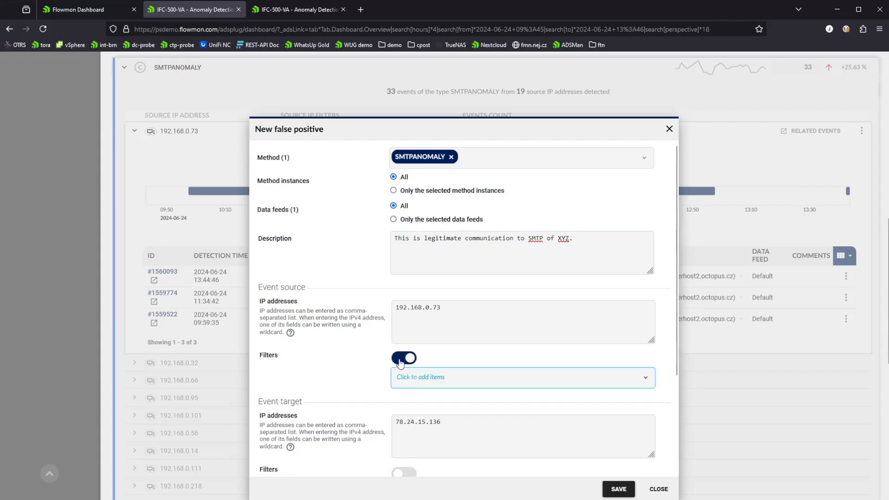
left_click(405, 359)
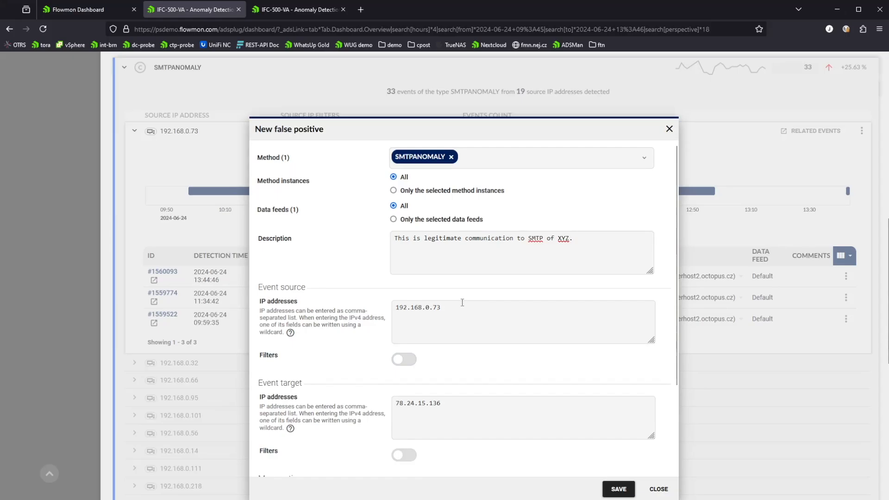
scroll(464, 303, "down", 3)
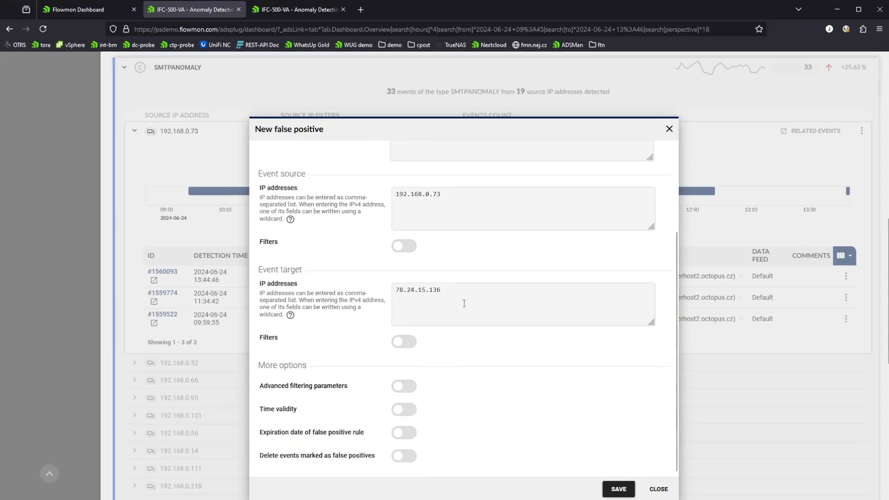
scroll(464, 304, "down", 3)
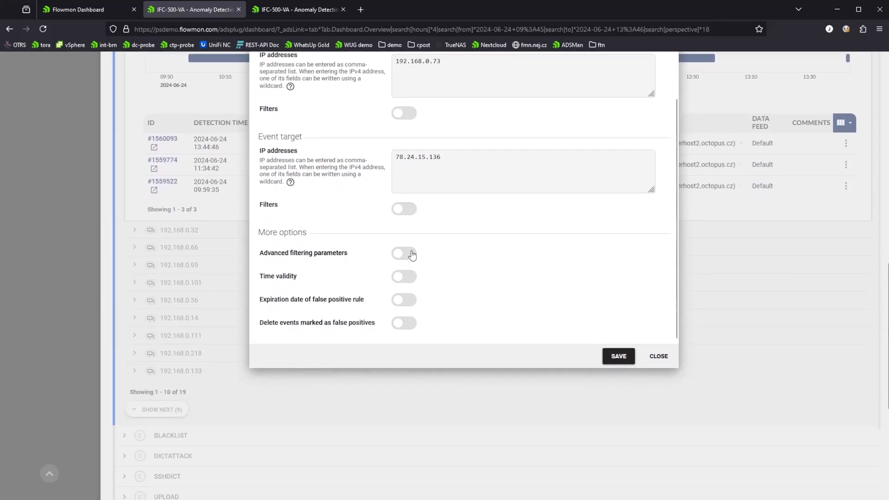
left_click(412, 254)
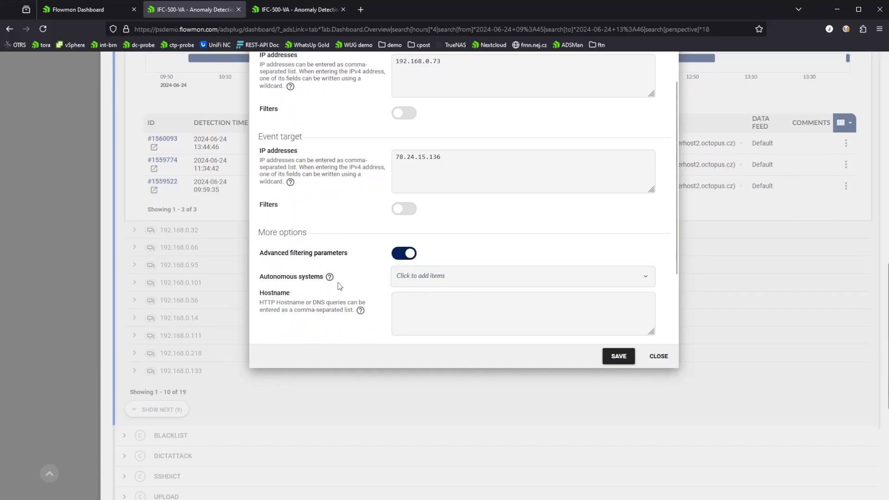
left_click(412, 303)
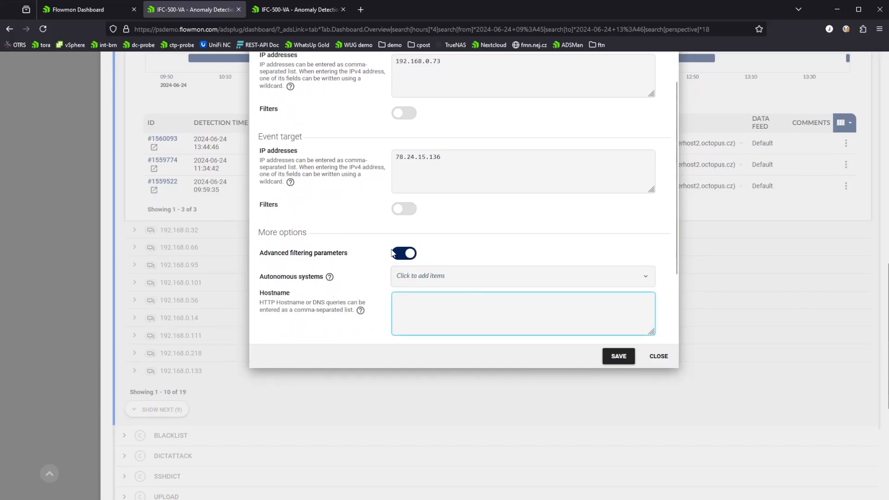
left_click(408, 252)
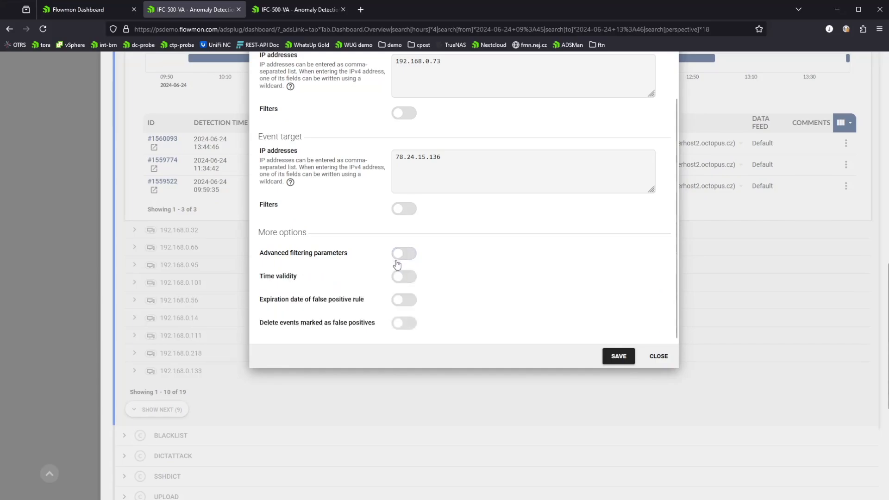
Step: Enable time validity for the whole week and whole day, and an expiration date of 2024-06-30 for the false positive rule
left_click(404, 277)
scroll(439, 295, "down", 2)
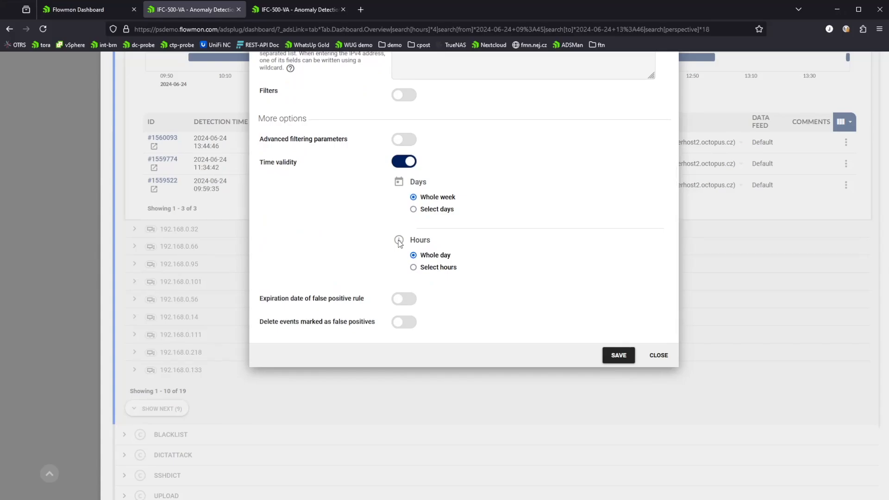
left_click(405, 304)
scroll(446, 267, "down", 1)
left_click(434, 297)
left_click(513, 398)
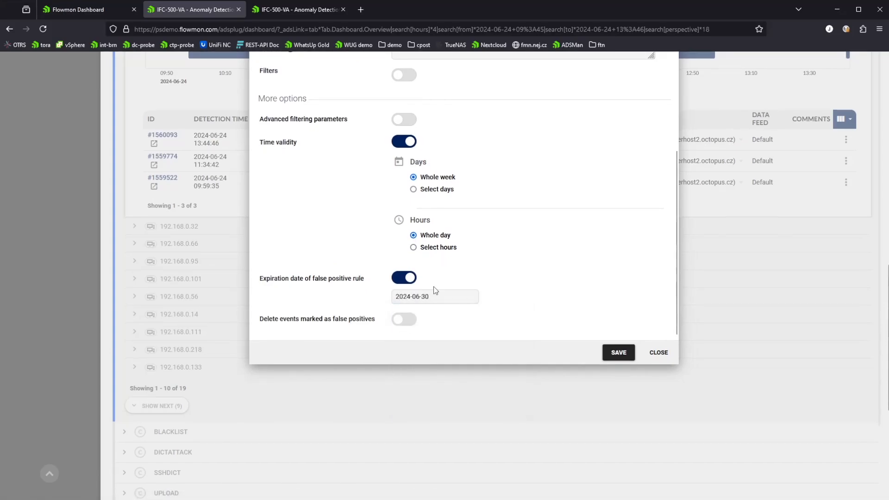
Step: Try out deleting events marked as false positives for the last day, and close the new rule without saving
left_click(406, 326)
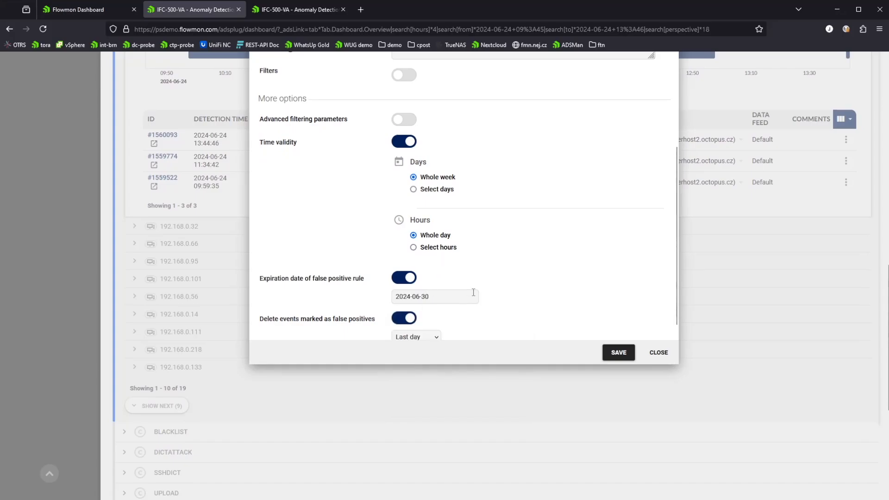
scroll(467, 303, "down", 1)
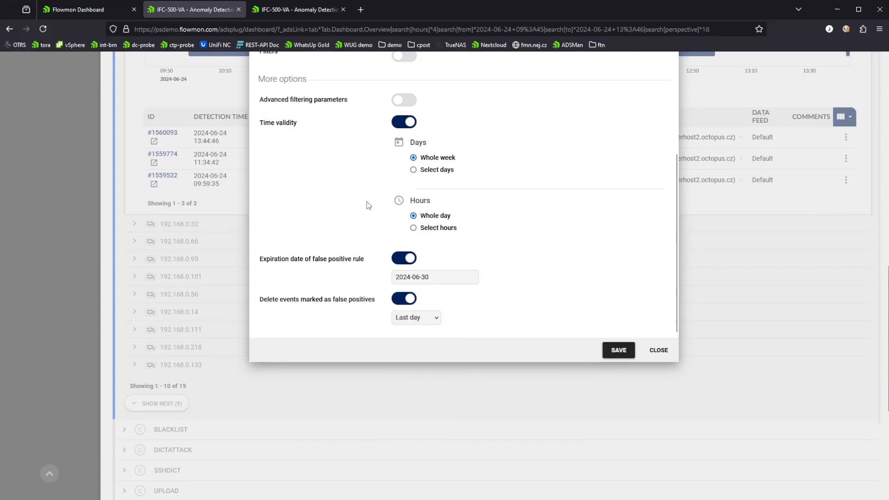
left_click(428, 320)
scroll(588, 291, "up", 6)
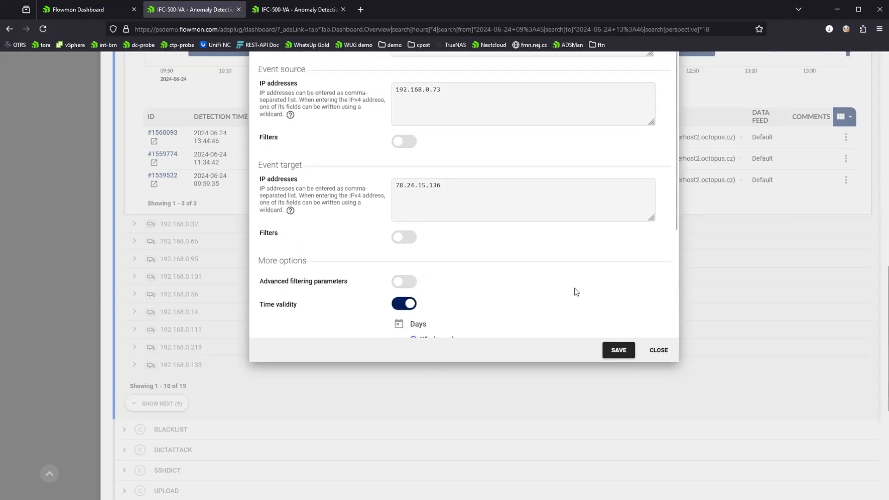
left_click(658, 351)
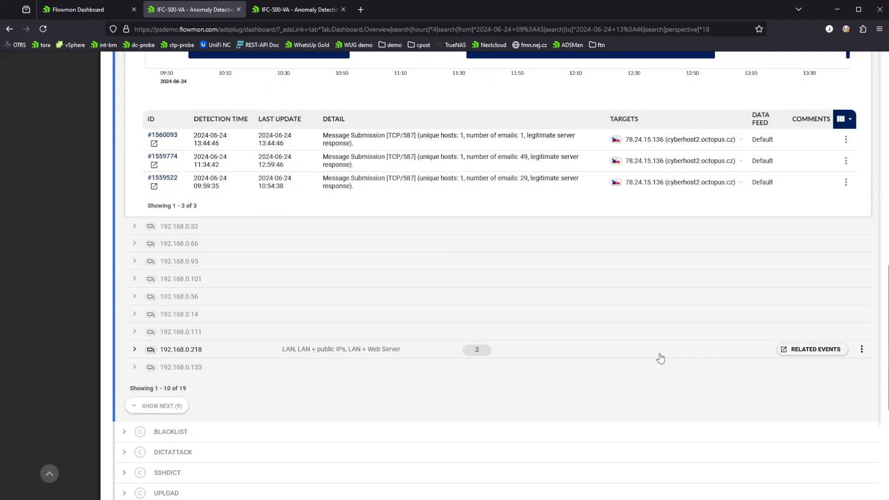
Step: Open the false positive rules in the processing settings and add the Created and Latest usage columns to the table
scroll(412, 324, "up", 15)
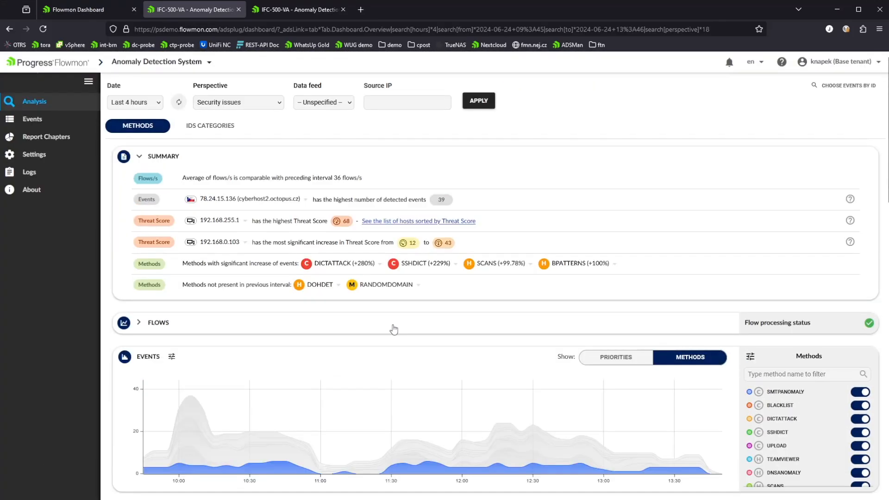
left_click(35, 155)
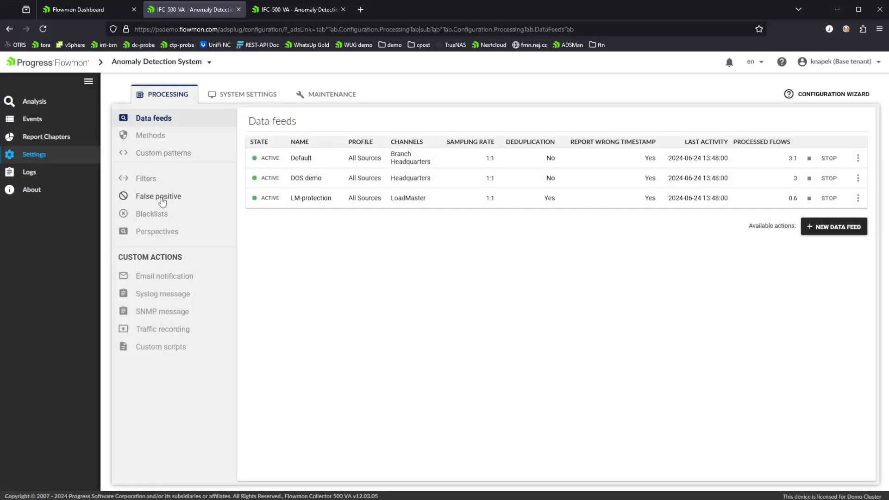
left_click(162, 199)
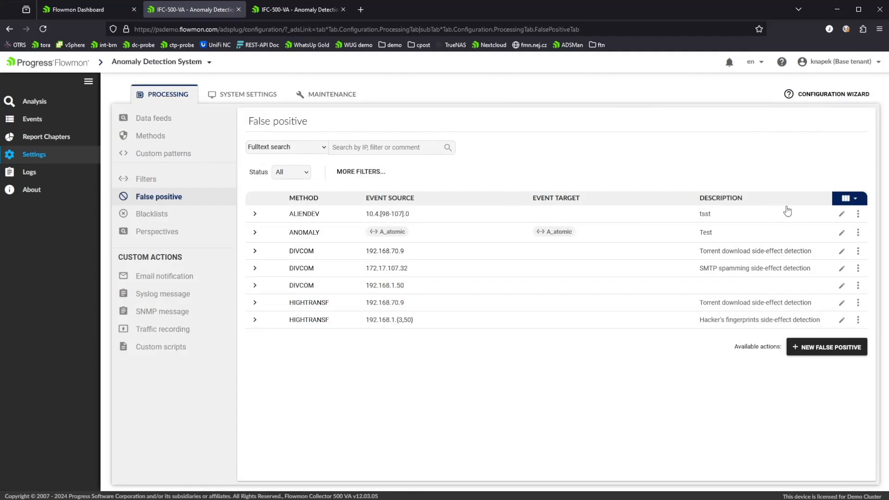
left_click(860, 202)
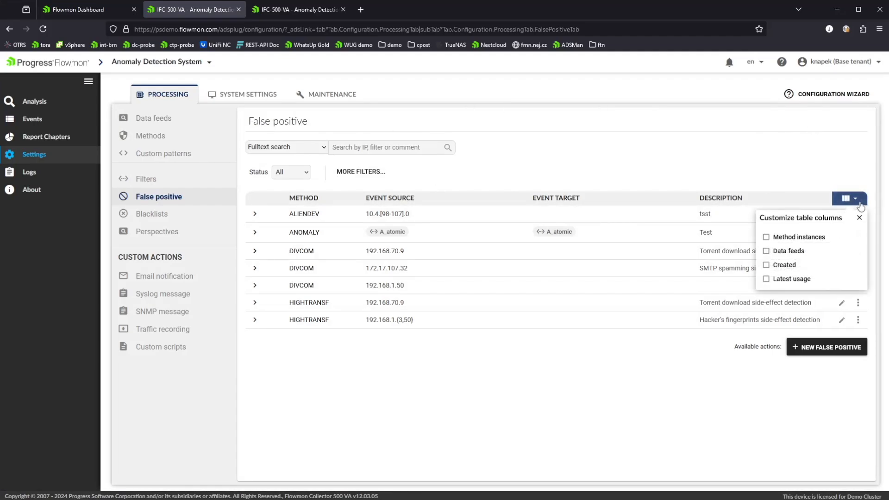
left_click(767, 266)
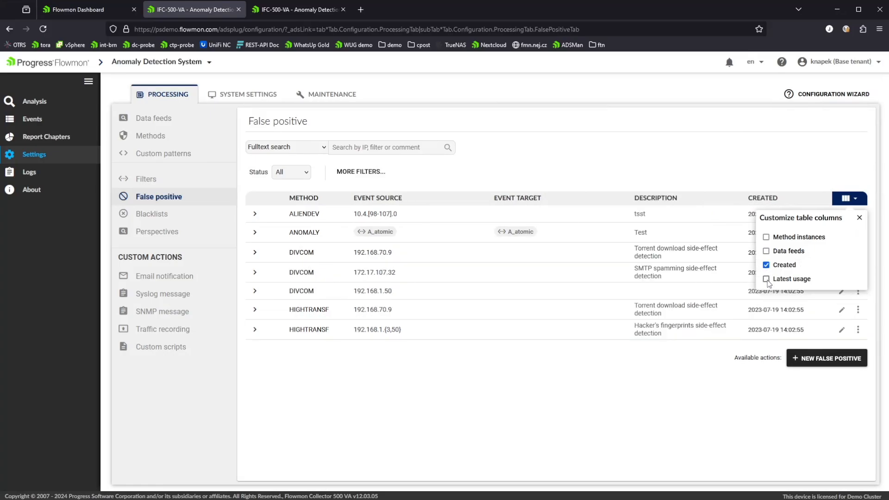
left_click(766, 278)
left_click(706, 394)
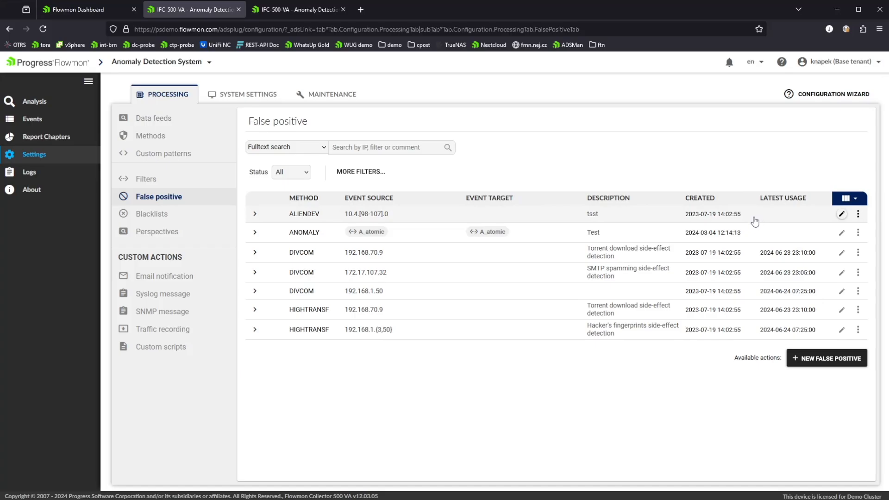
Step: Delete the ALIENDEV false positive rule for event source 10.4.[98-107].0
left_click(859, 214)
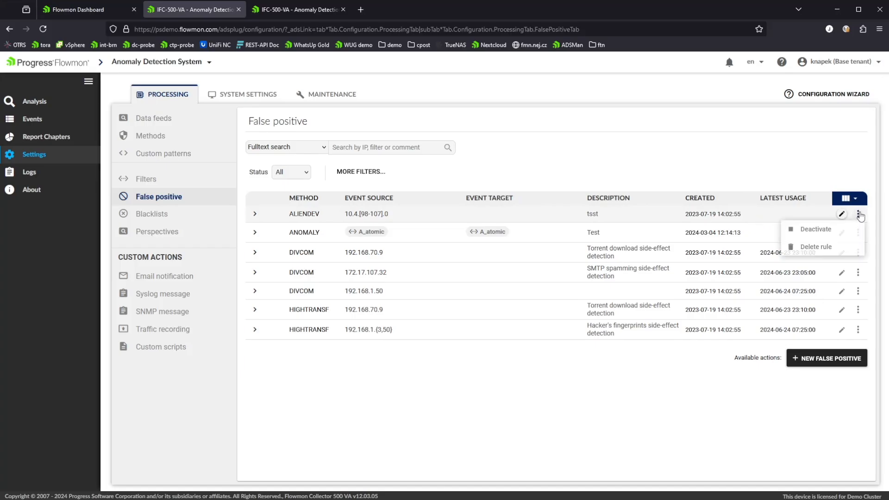
left_click(817, 248)
left_click(487, 177)
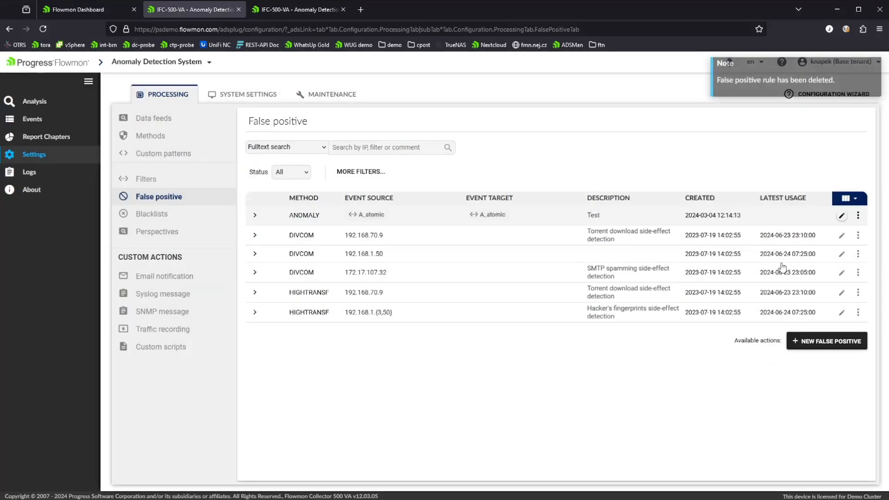
Step: Review the details and the 24-hour and 7-day usage of the DIVCOM false positive rule for 192.168.70.9
left_click(252, 236)
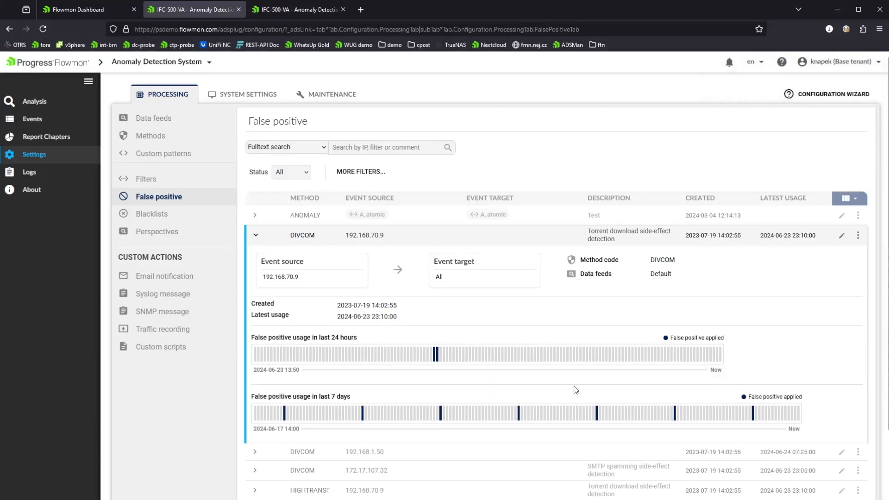
scroll(561, 405, "down", 2)
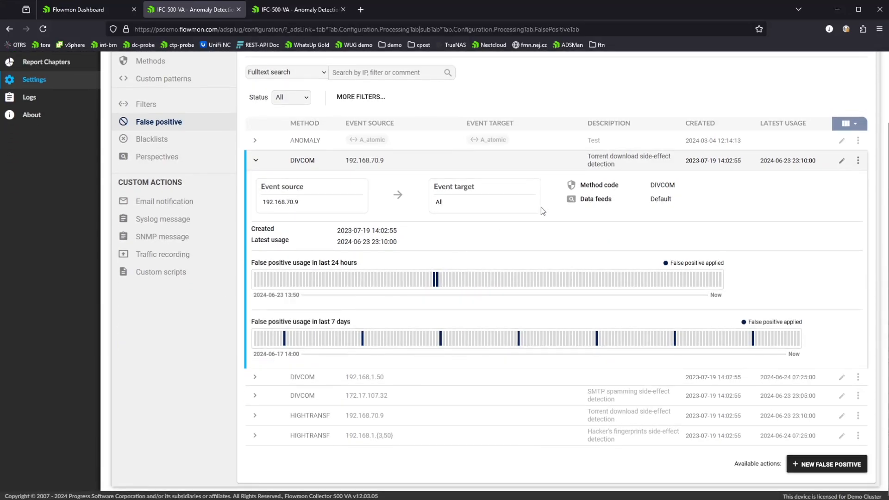
left_click(256, 163)
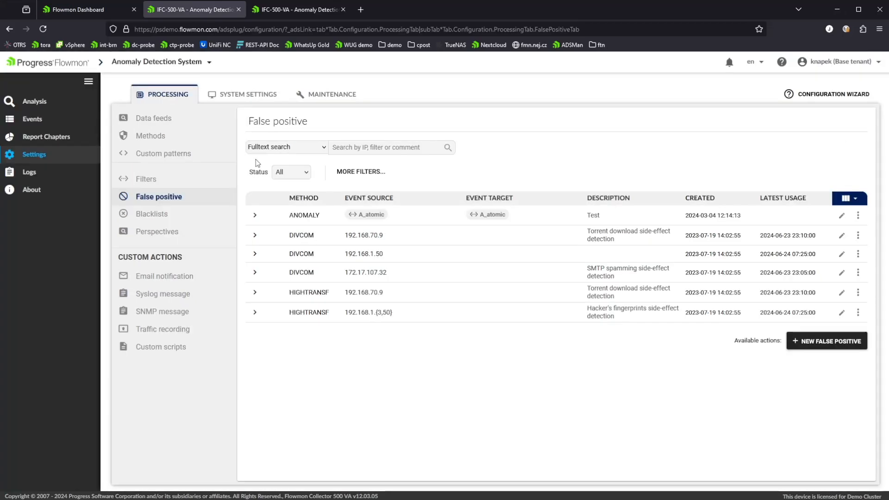
Step: Open the blacklists settings and check which method instances the KnownAttackers blacklist is assigned to
left_click(149, 220)
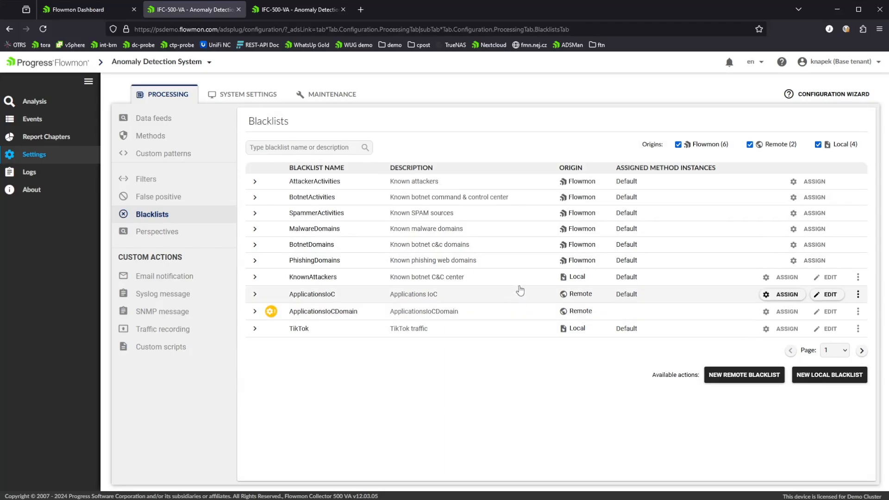
left_click(787, 277)
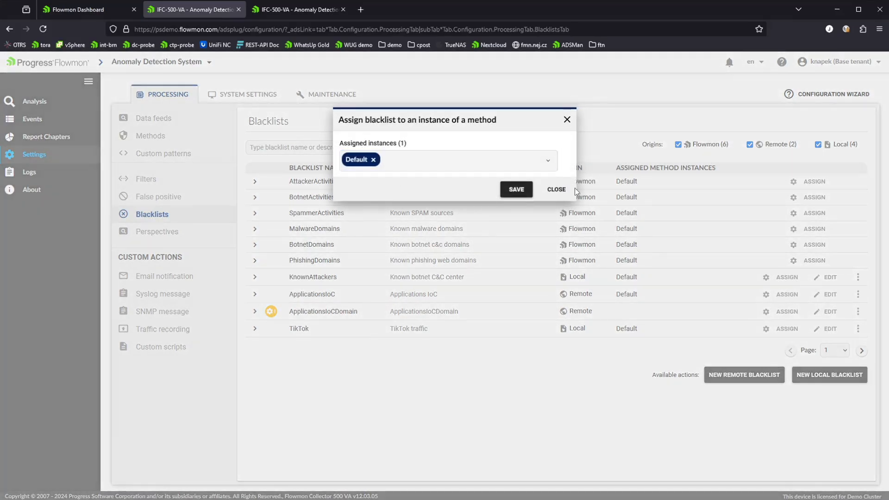
left_click(556, 190)
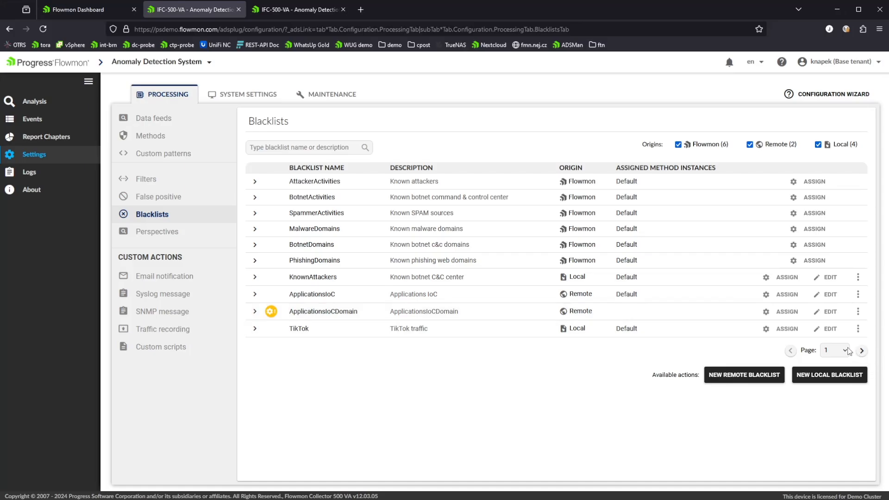
Step: Review the edit settings of the local UserAccountCompromiseDetection and remote ApplicationsIoC blacklists, closing both without saving
left_click(833, 380)
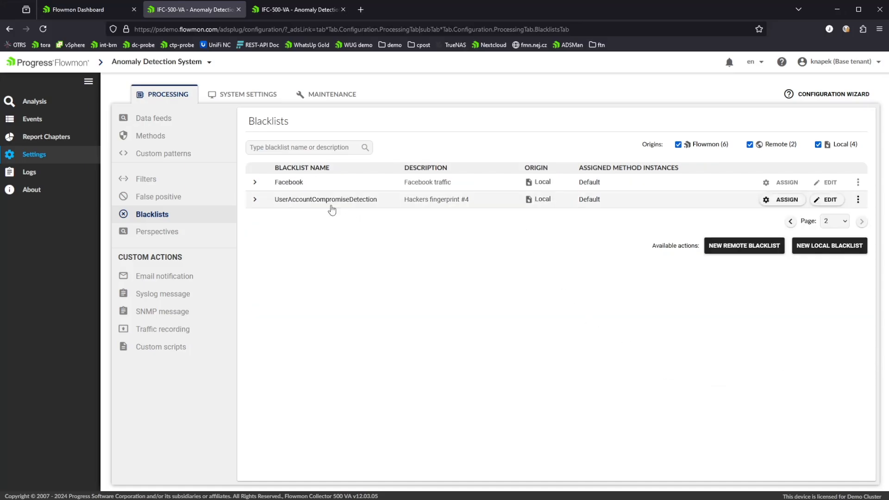
left_click(830, 201)
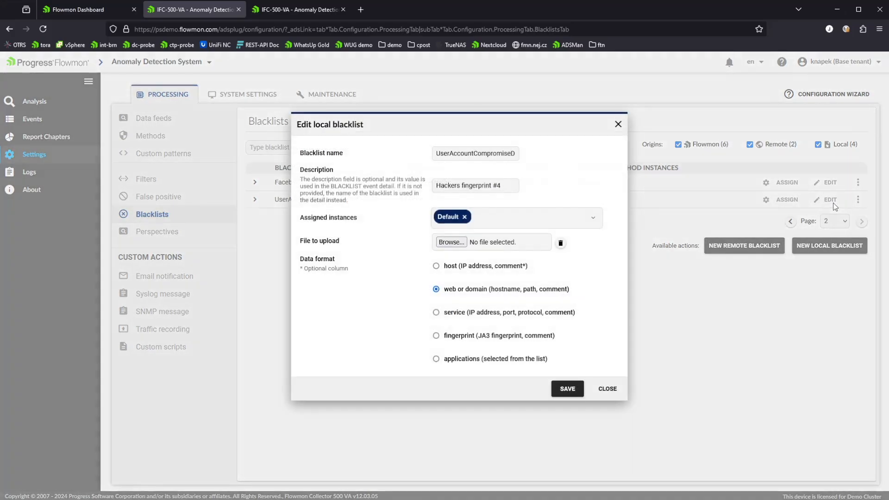
left_click(604, 391)
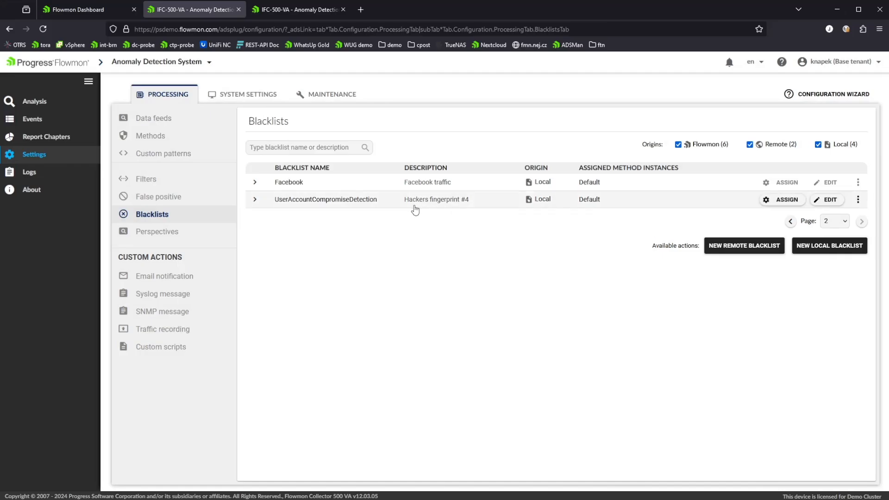
left_click(791, 222)
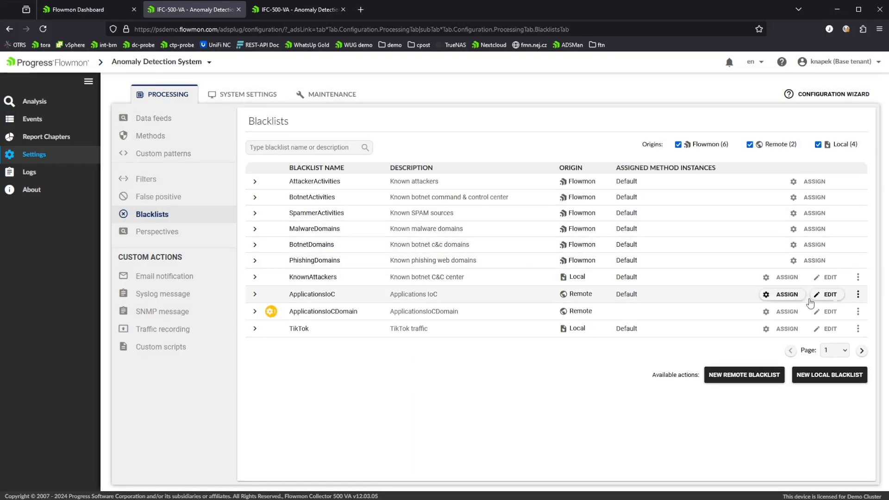
left_click(824, 295)
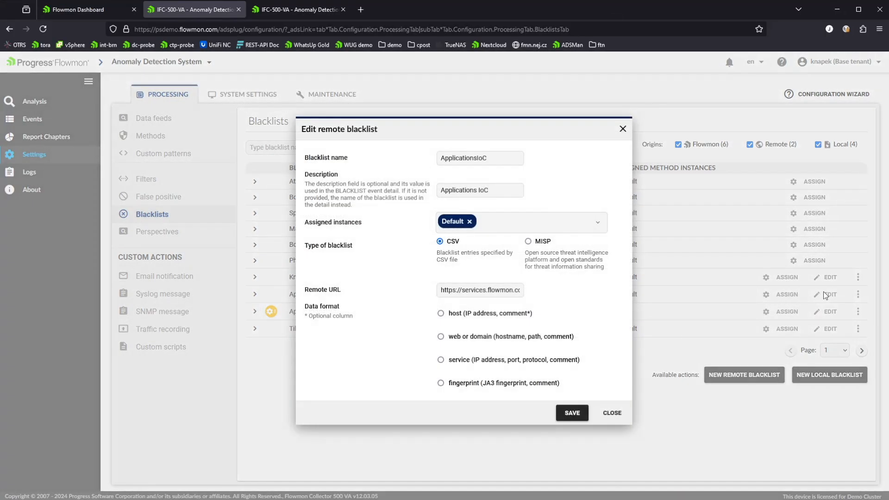
left_click(612, 413)
Step: Start a new local blacklist with the applications data format and add every application of the Adult category, from 8tube to YouPorn
left_click(841, 379)
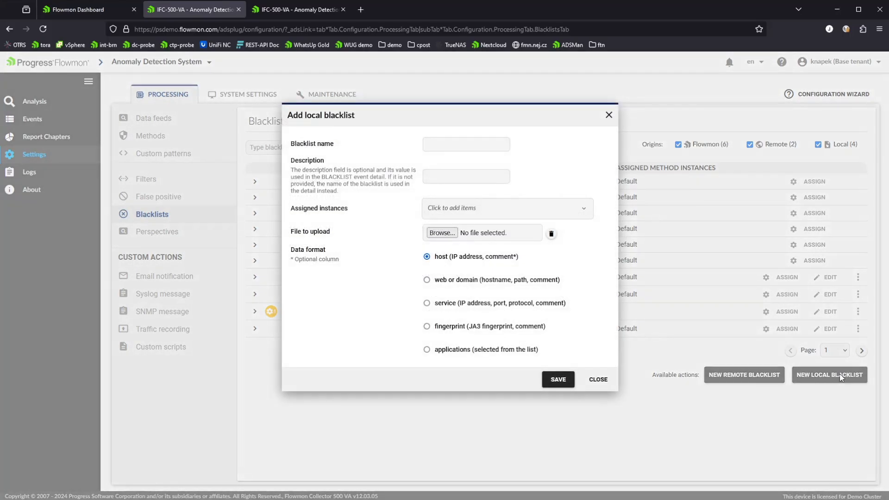
left_click(451, 349)
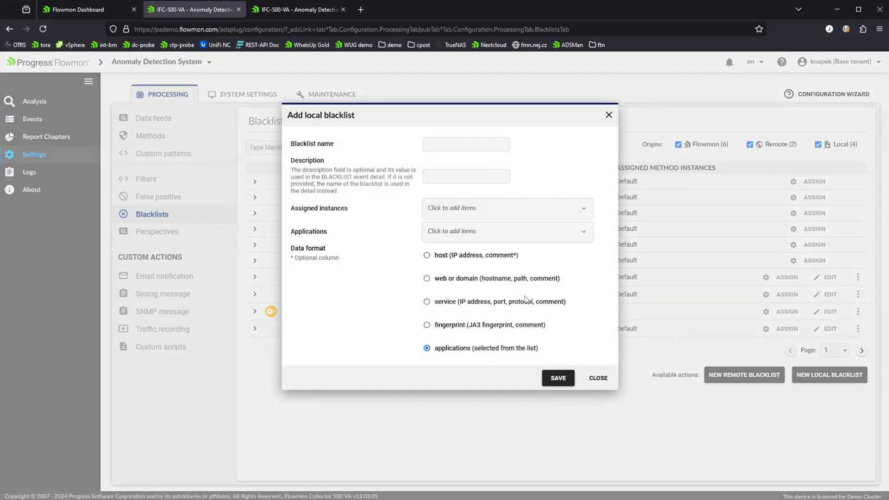
left_click(490, 231)
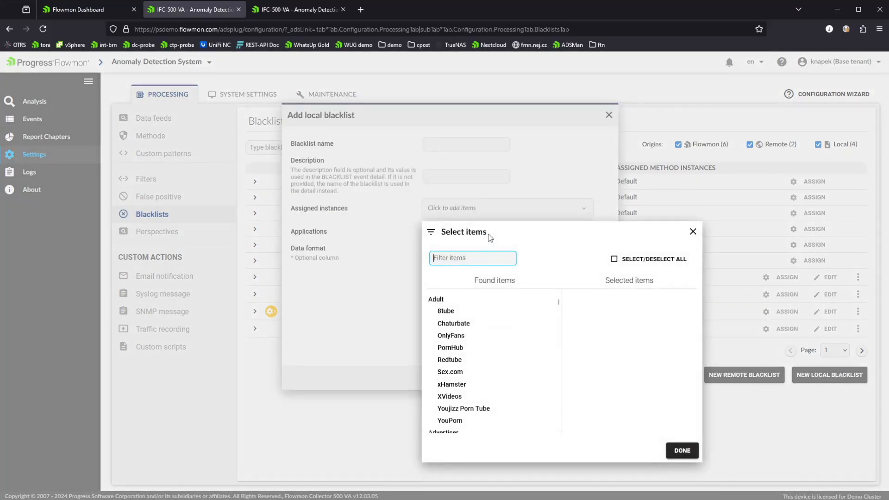
left_click(442, 299)
left_click(463, 313)
left_click(459, 324)
left_click(452, 336)
left_click(452, 347)
left_click(452, 360)
left_click(452, 371)
left_click(452, 384)
left_click(452, 396)
left_click(453, 409)
left_click(450, 420)
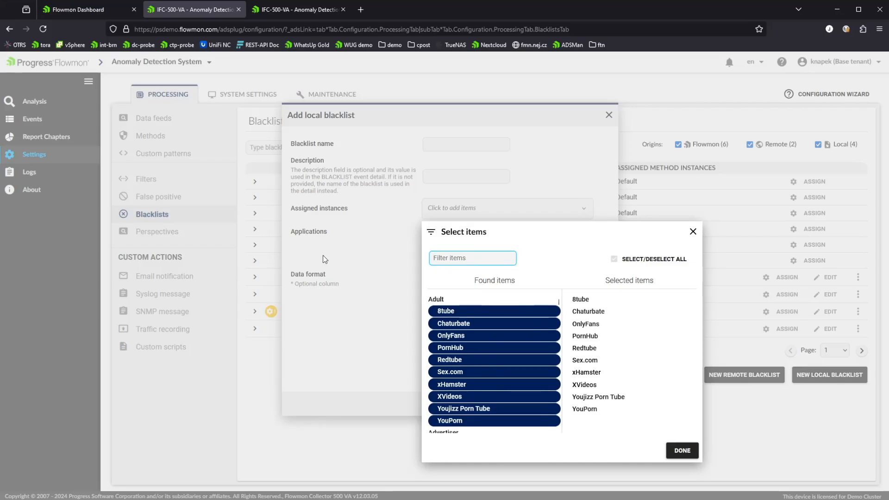
left_click(693, 232)
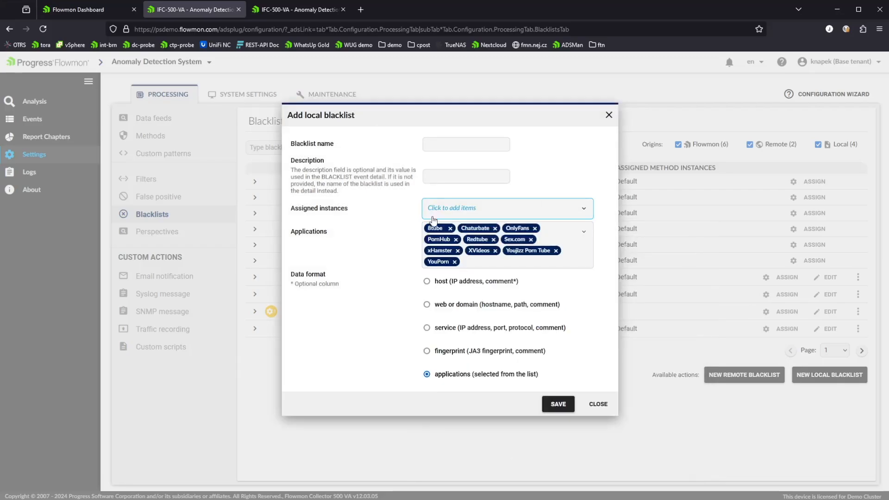